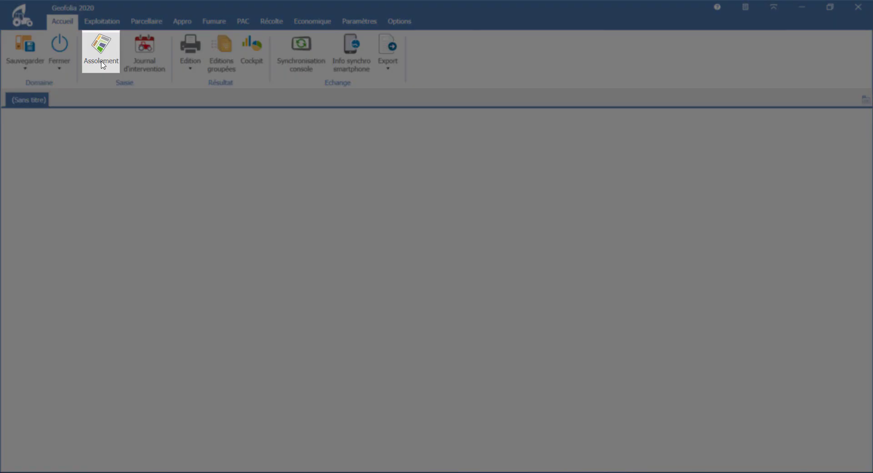
- Open the crop plan (Assolement) for 2020 and select the Perruche parcel on the map
click(101, 62)
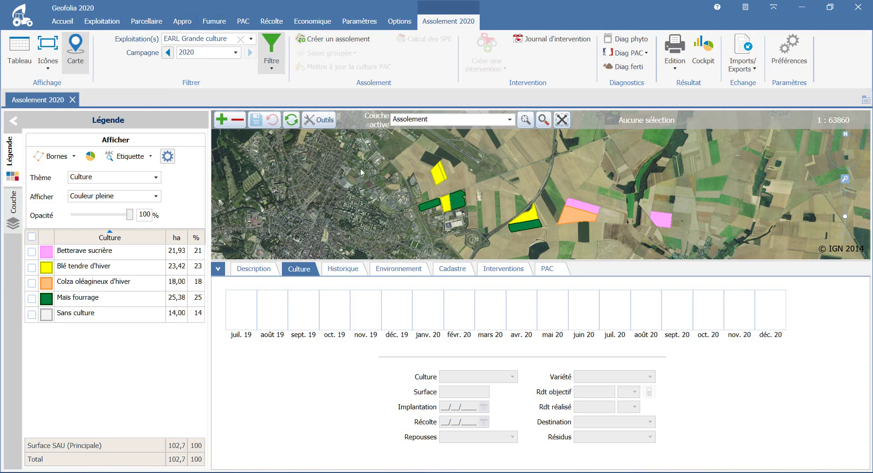
click(461, 208)
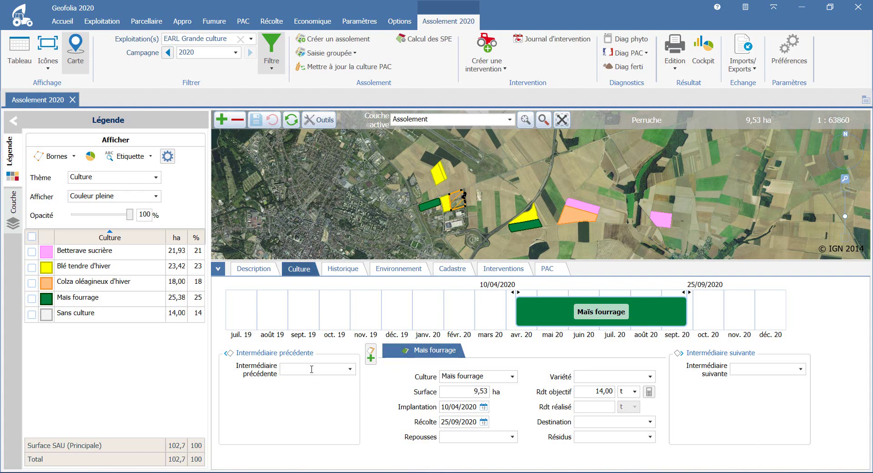
- Set Perruche's preceding intermediate crop to Phacélie and view the available destruction modes
click(311, 369)
text(pha)
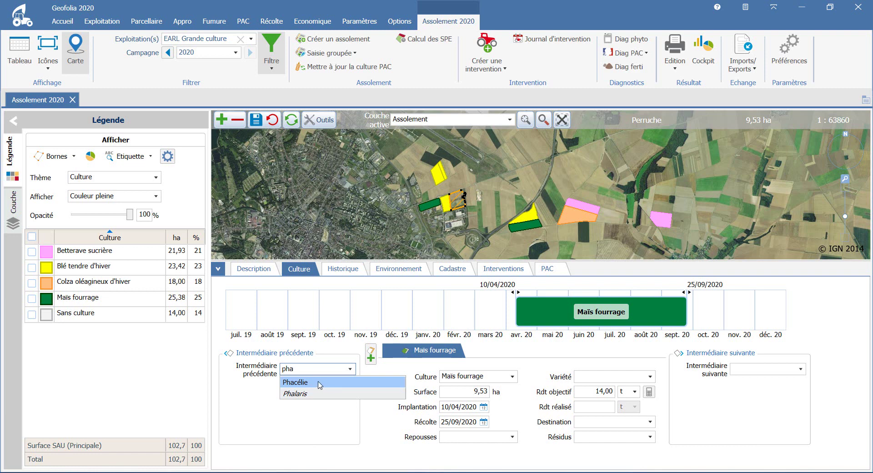
click(319, 384)
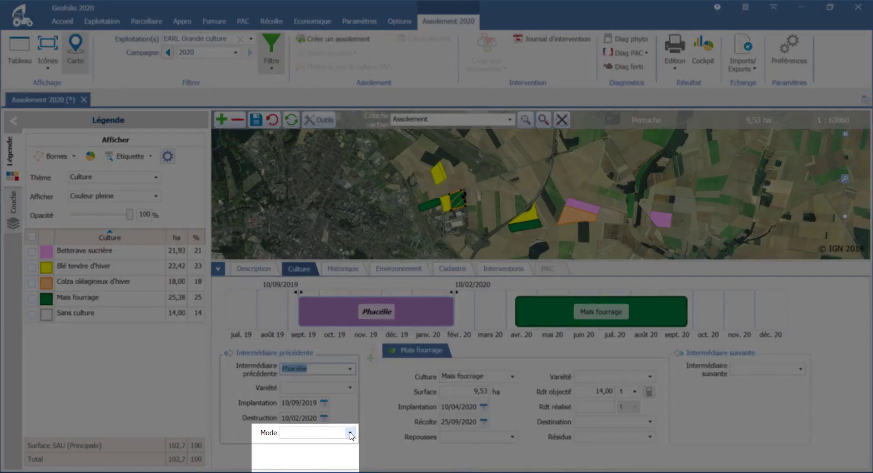
click(350, 433)
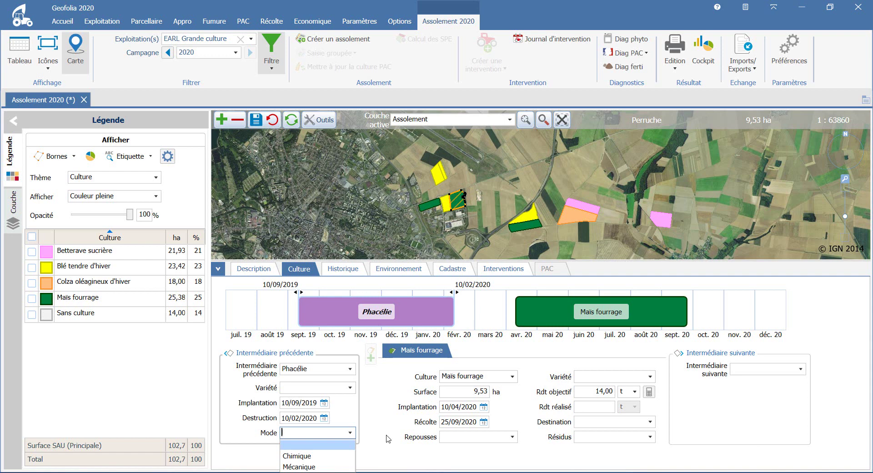
click(367, 389)
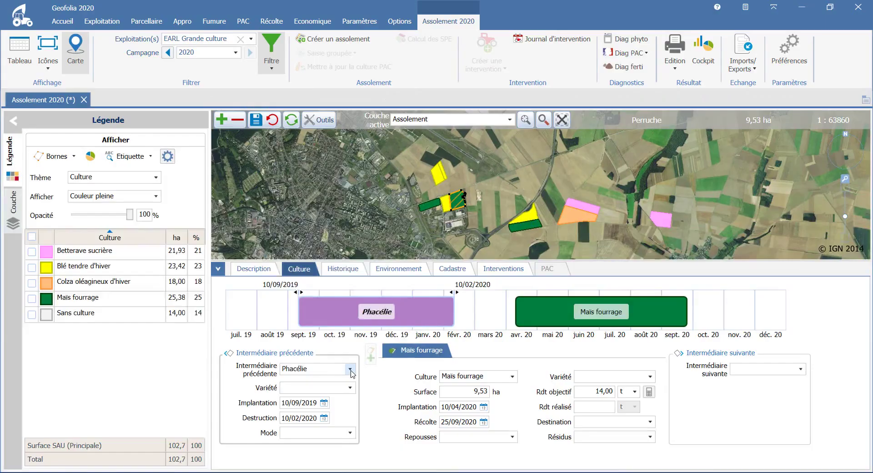
- Add a new crop from the preceding intermediate crop list and name it Moutarde + Trefle
click(350, 369)
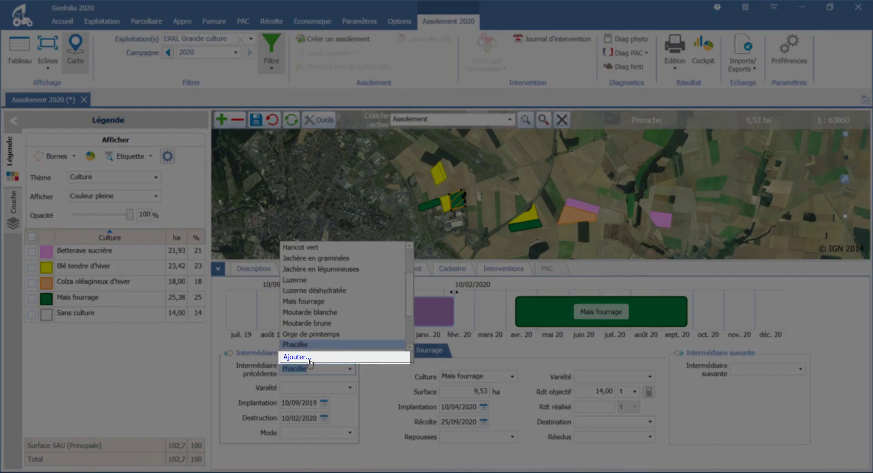
click(310, 361)
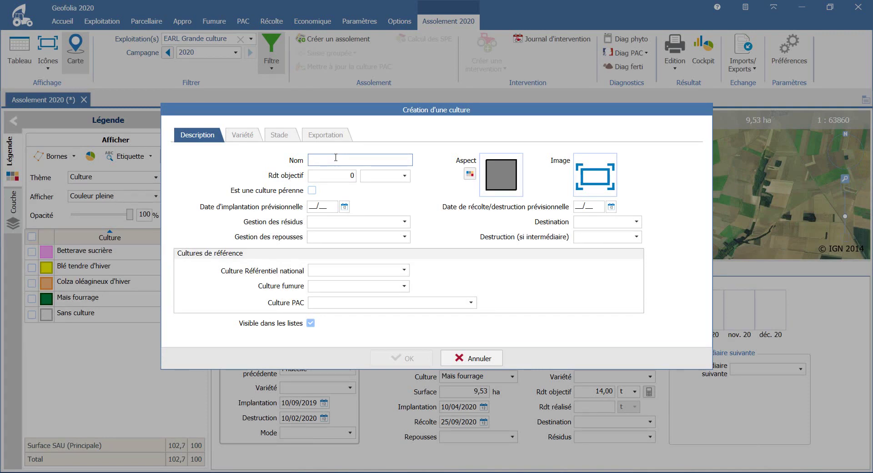
key(Caps_Lock)
text(M)
key(Caps_Lock)
text(outard)
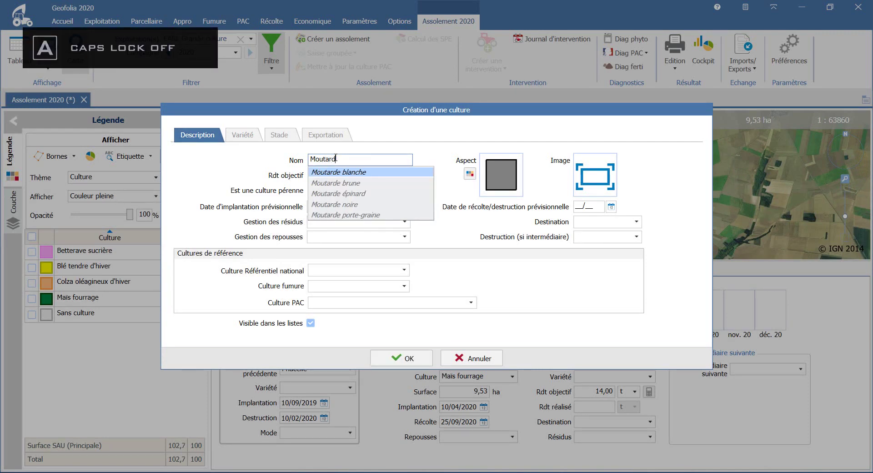
text(e +)
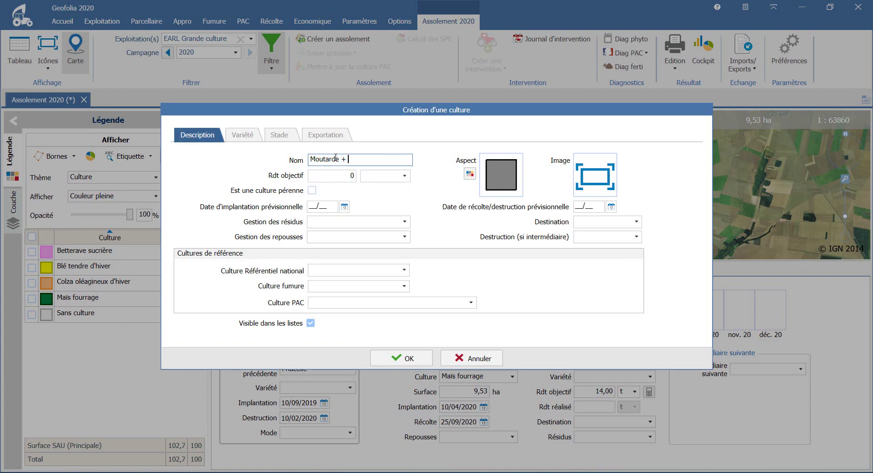
key(Caps_Lock)
text(T)
key(Caps_Lock)
text(refle)
- Assign the national reference crop Mélange cruc+légumineuse to the new crop and confirm its creation
click(343, 268)
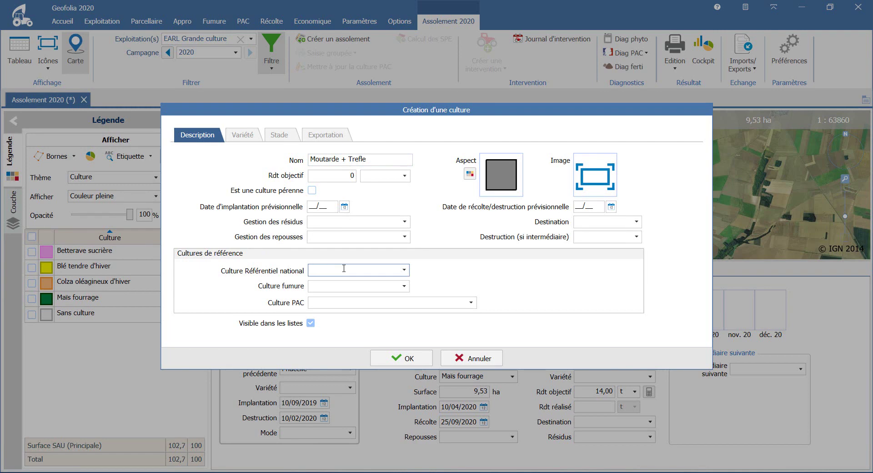
text(mel)
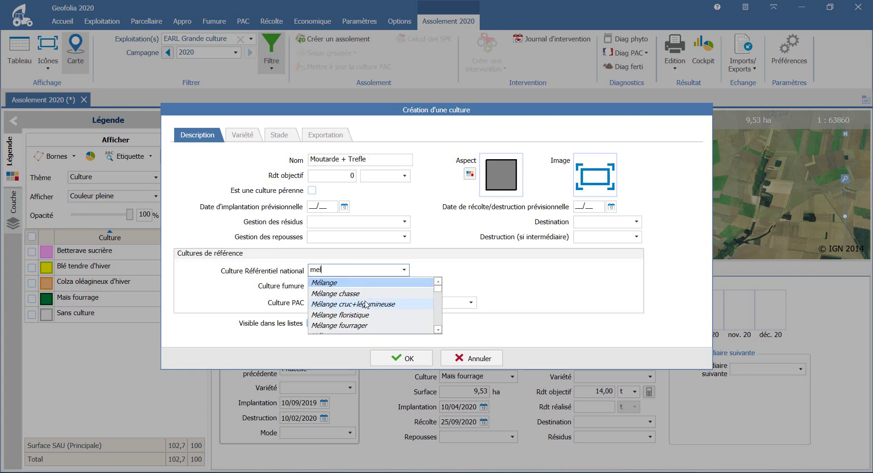
click(365, 303)
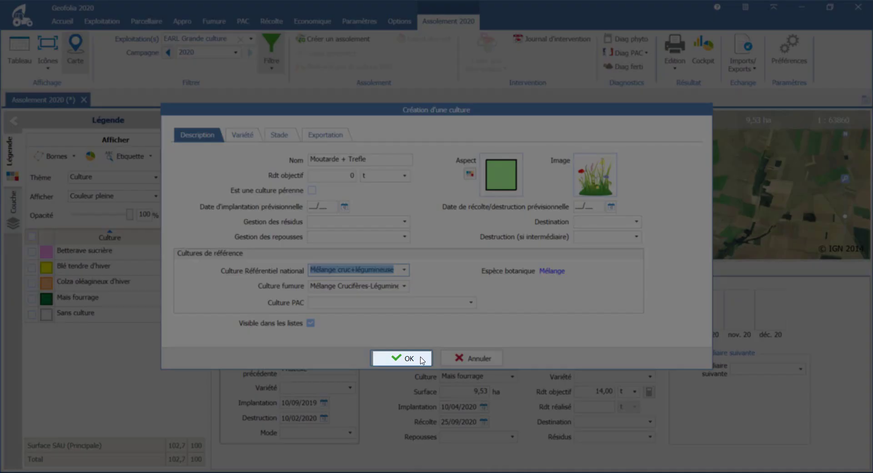
click(422, 359)
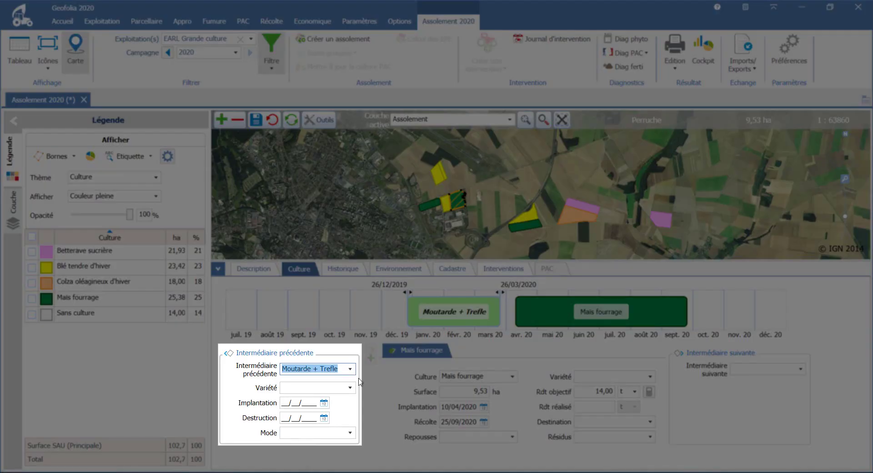
- Set the intermediate crop's implantation date to 05/09/2019 and its destruction date to 19/02/2020
click(372, 382)
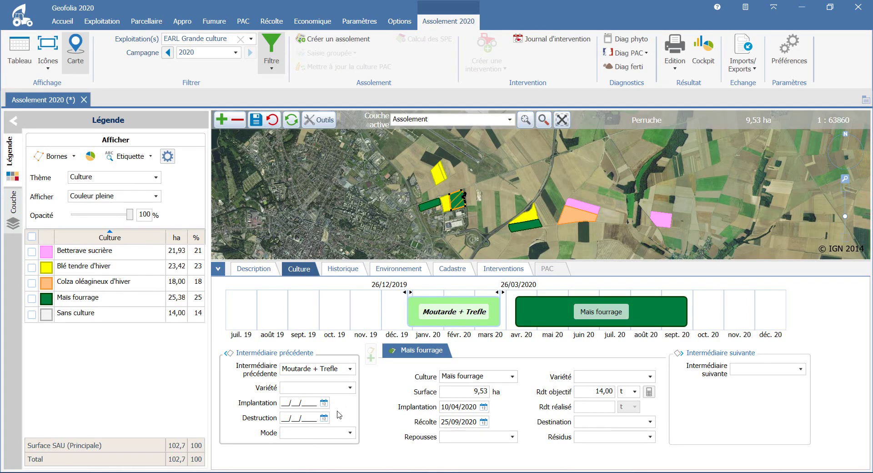
click(283, 403)
text(05/09/2019)
click(288, 417)
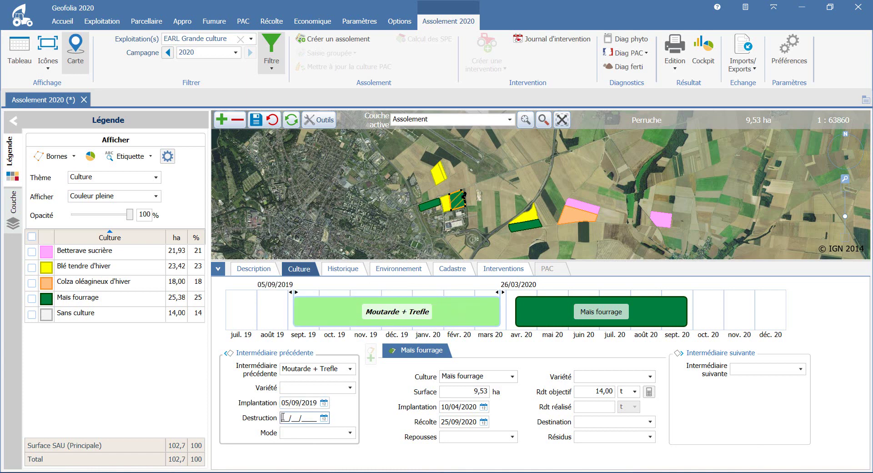
text(19/02/2020)
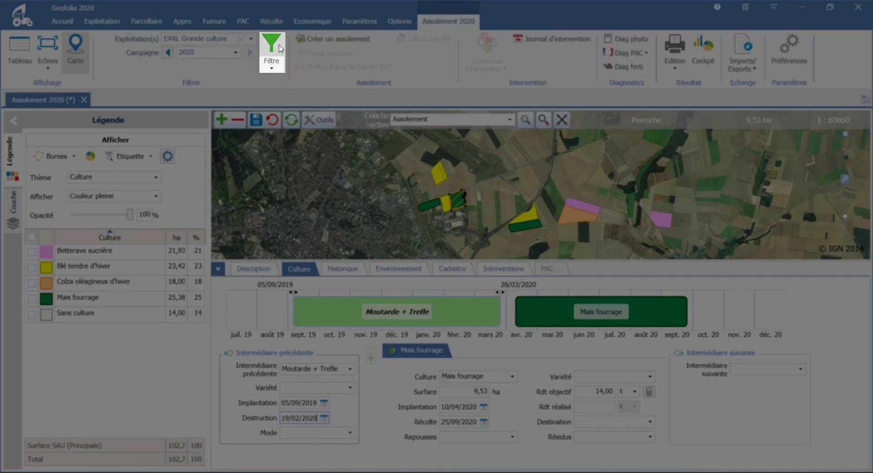
- Include the Intermédiaire parcel type in the crop plan's data filter and apply it
click(276, 50)
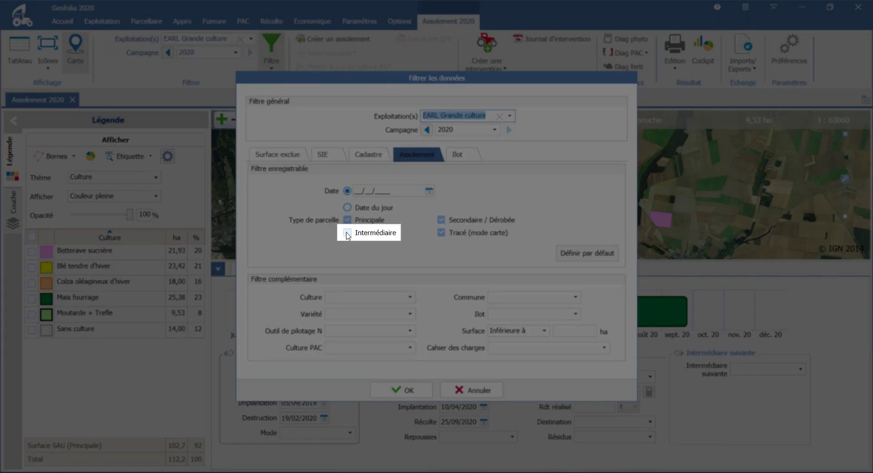
click(347, 233)
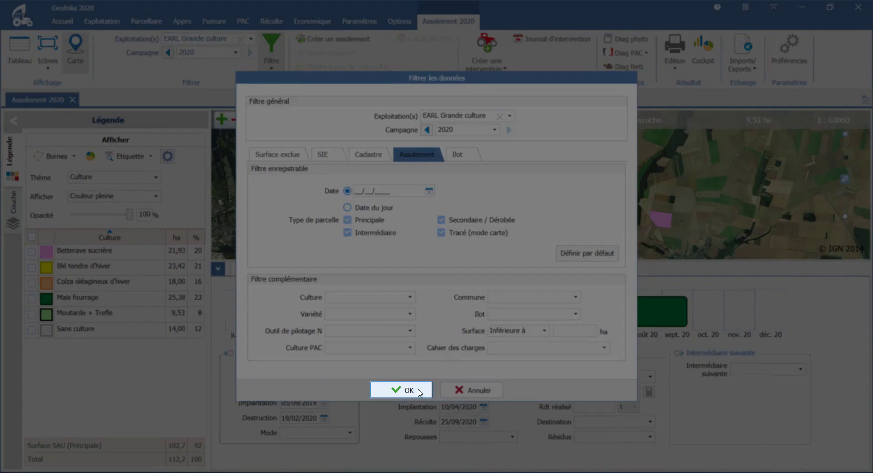
click(419, 391)
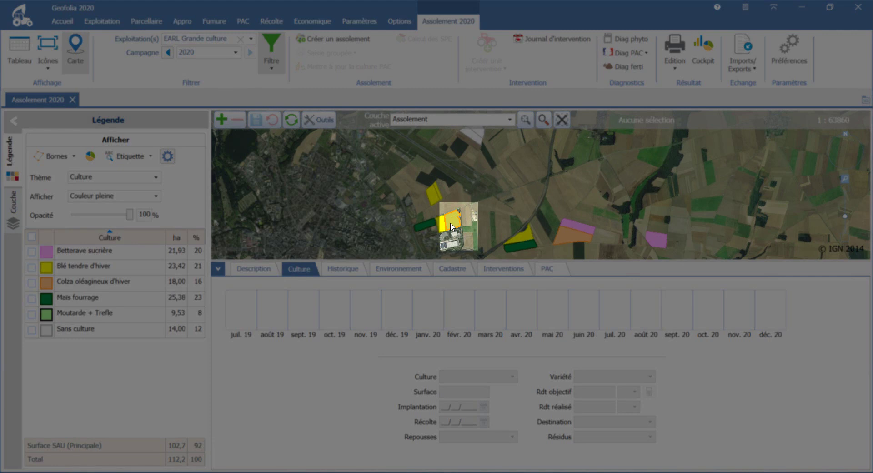
- Select only the Moutarde + Trefle drawing among the overlapping drawings of the Perruche parcel
click(451, 226)
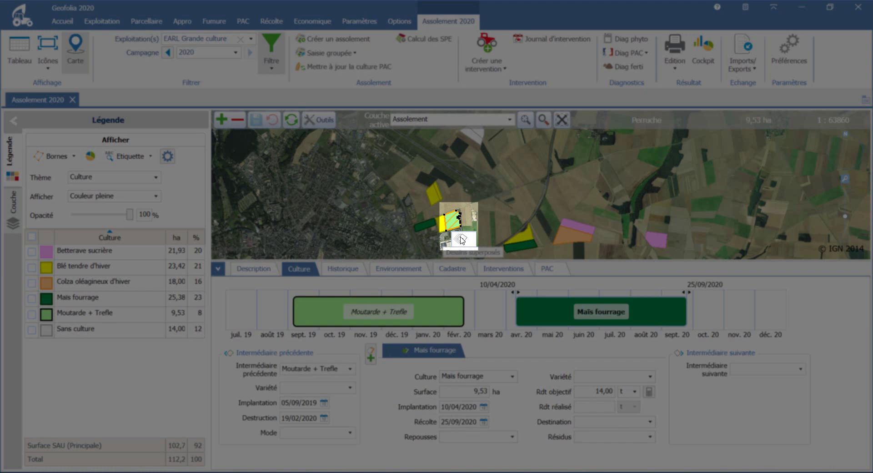
click(463, 241)
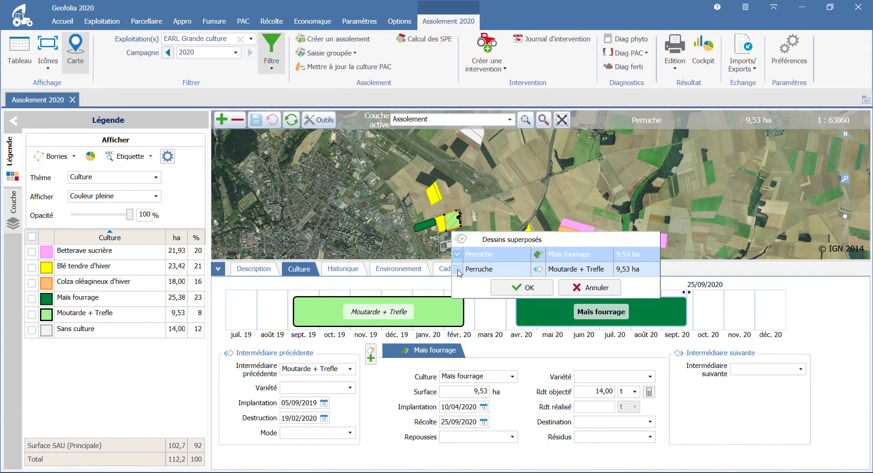
click(458, 270)
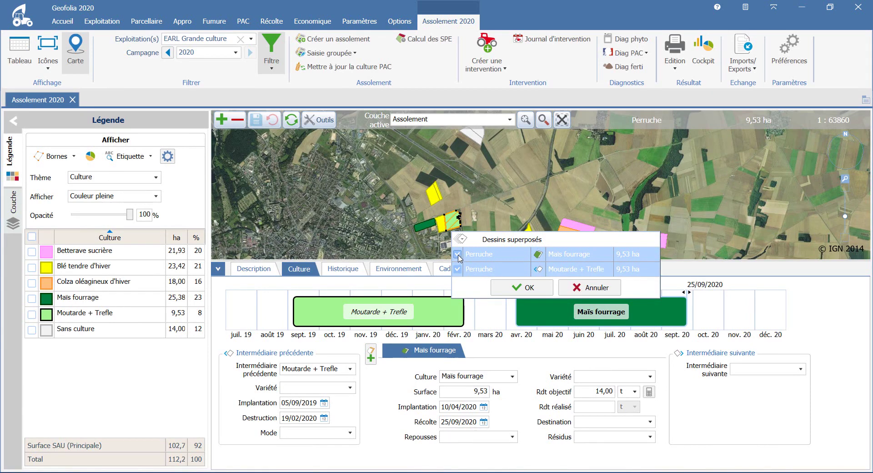
click(457, 254)
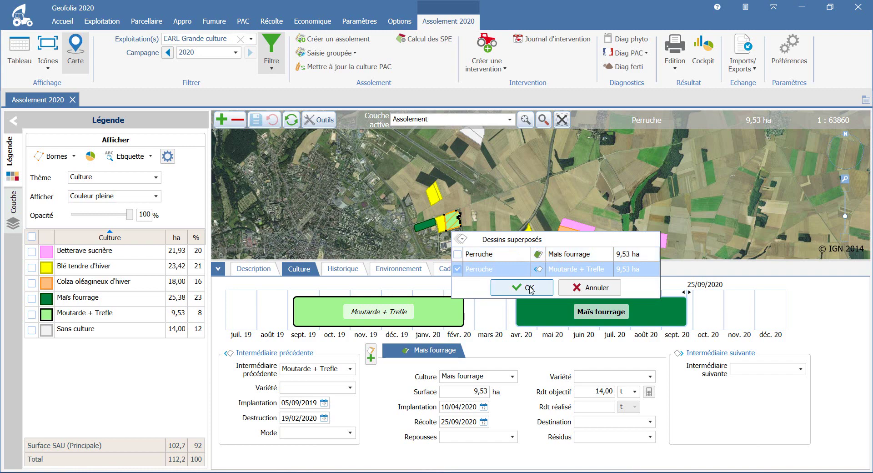
click(529, 289)
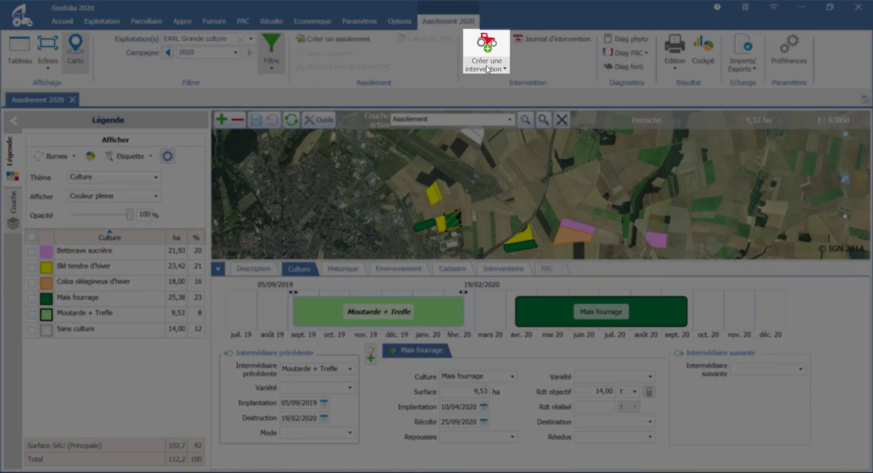
- Create a Semis / Plantation intervention on Moutarde + Trefle with the operation Semis classique, dated 05/09/2019
click(486, 69)
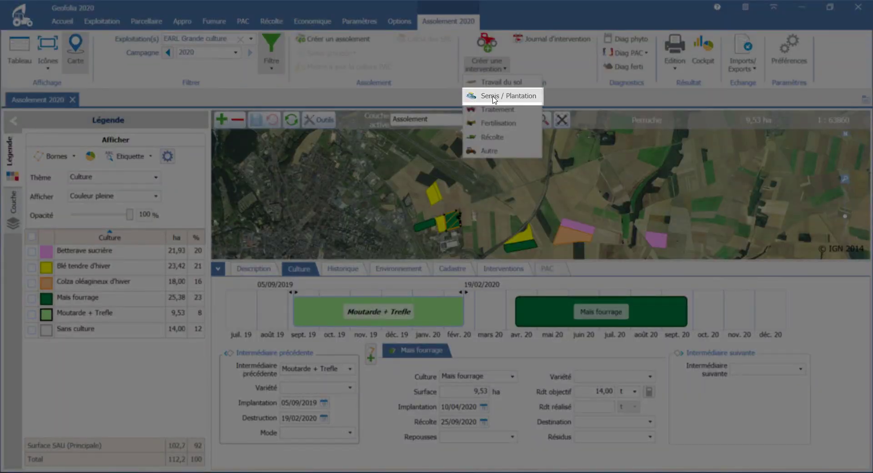
click(493, 98)
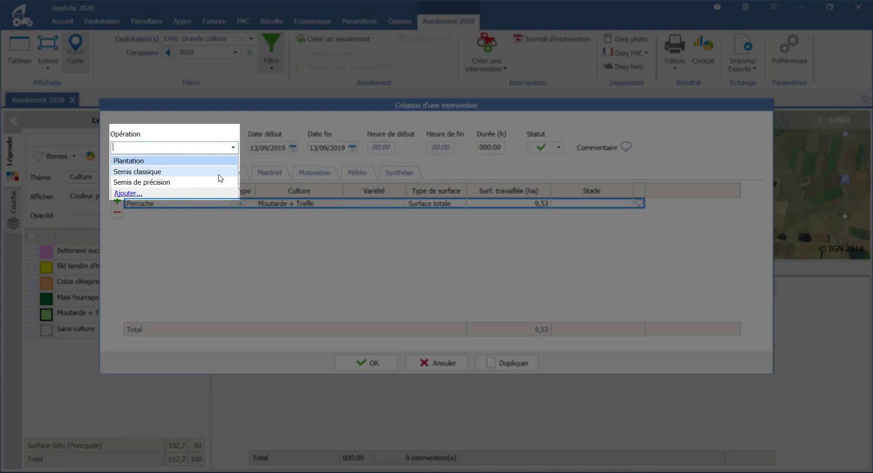
click(221, 175)
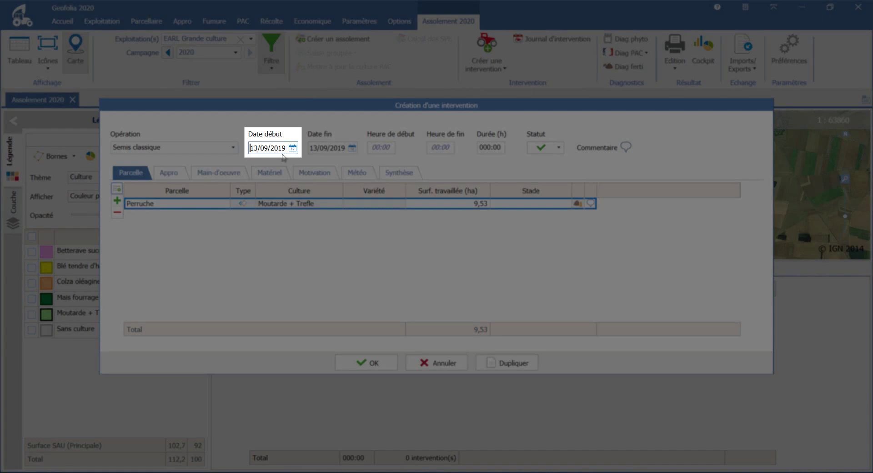
text(05/09/20)
key(Tab)
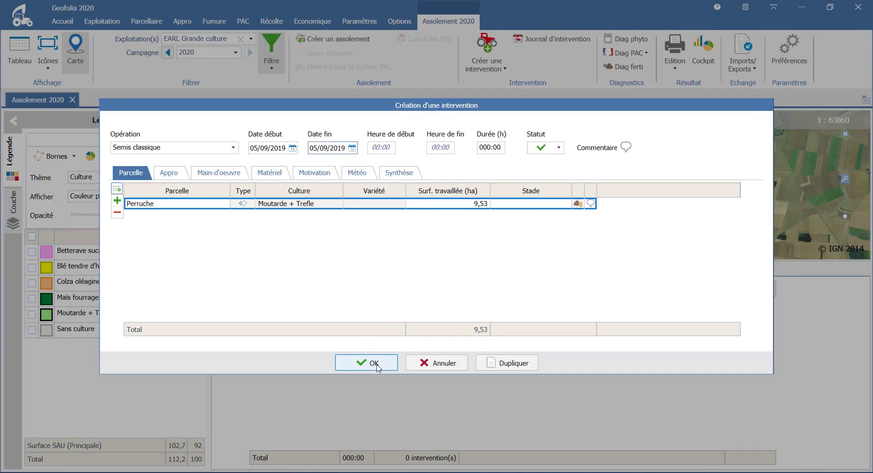
click(376, 364)
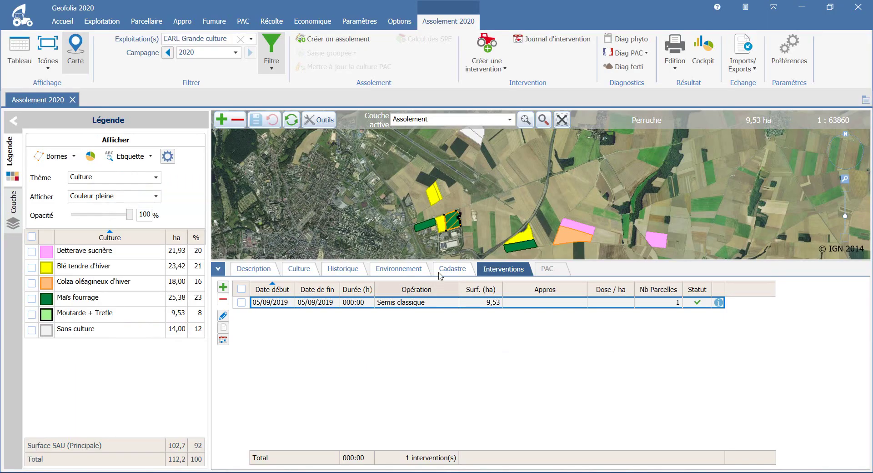
- Select the Maïs fourrage drawing of the Perruche parcel on the map and check its recorded interventions
click(487, 219)
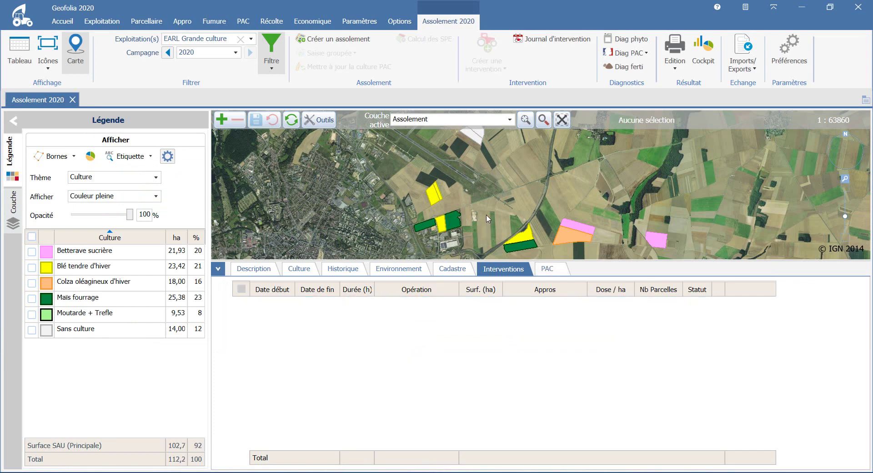
click(456, 225)
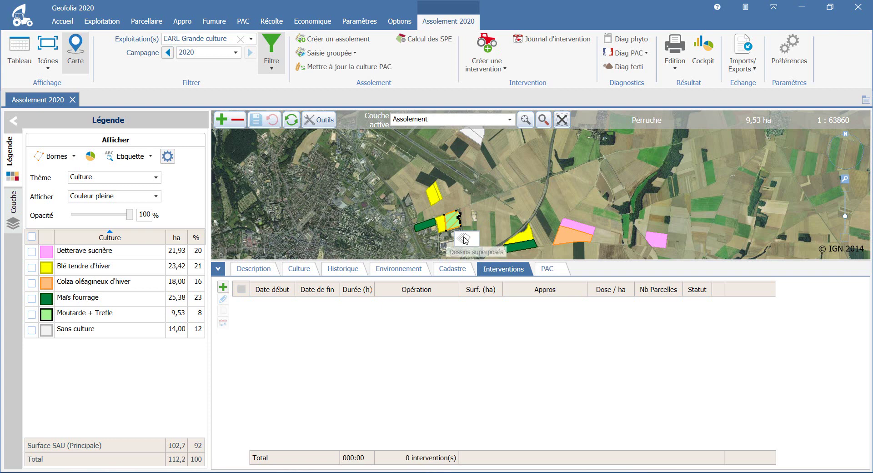
click(464, 240)
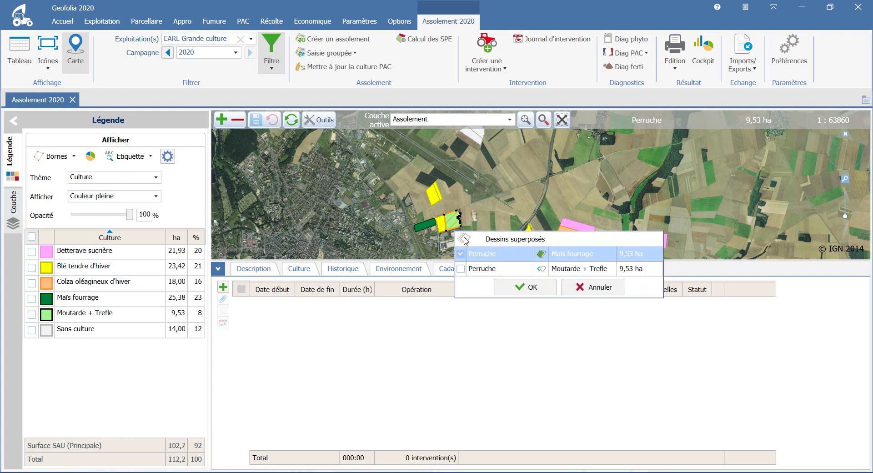
click(526, 287)
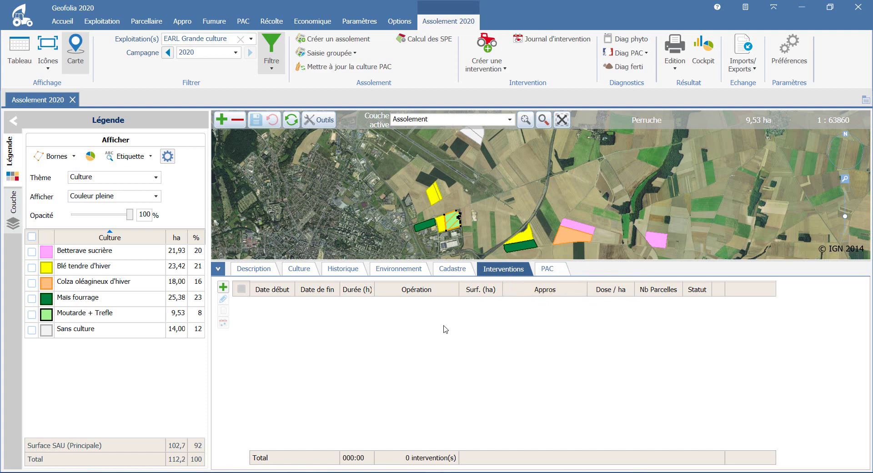
- Switch the Perruche selection to only the Moutarde + Trefle overlapping drawing and check its recorded interventions
click(453, 224)
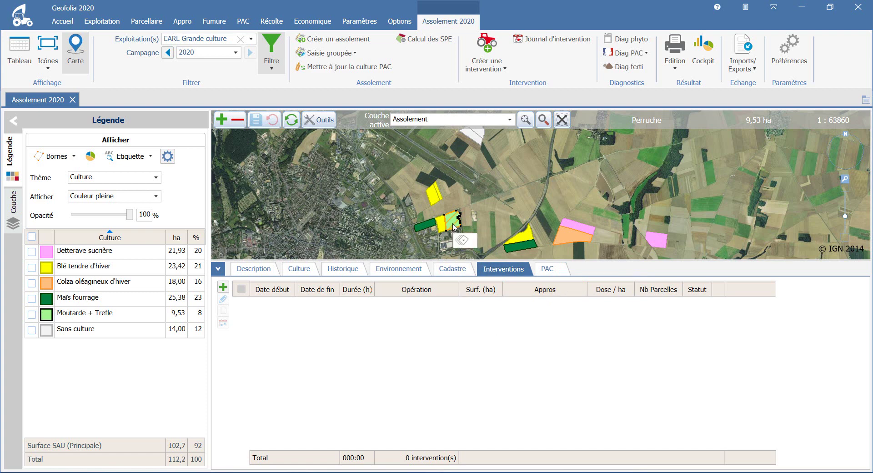
click(462, 240)
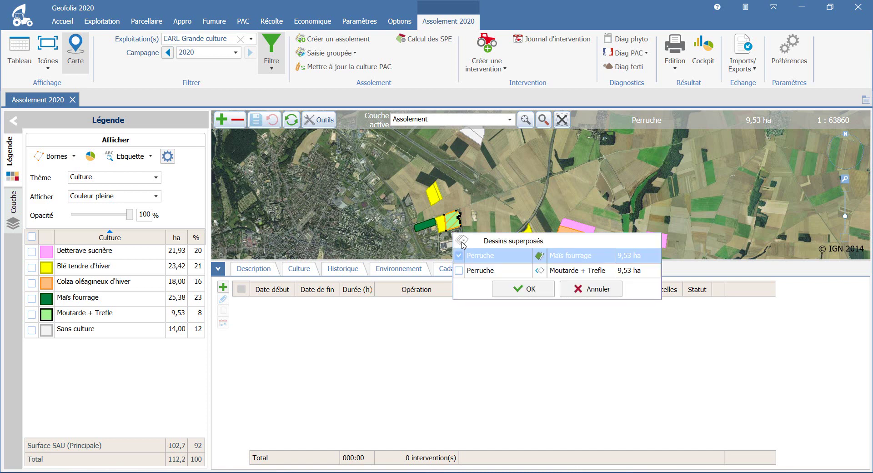
click(458, 270)
click(459, 255)
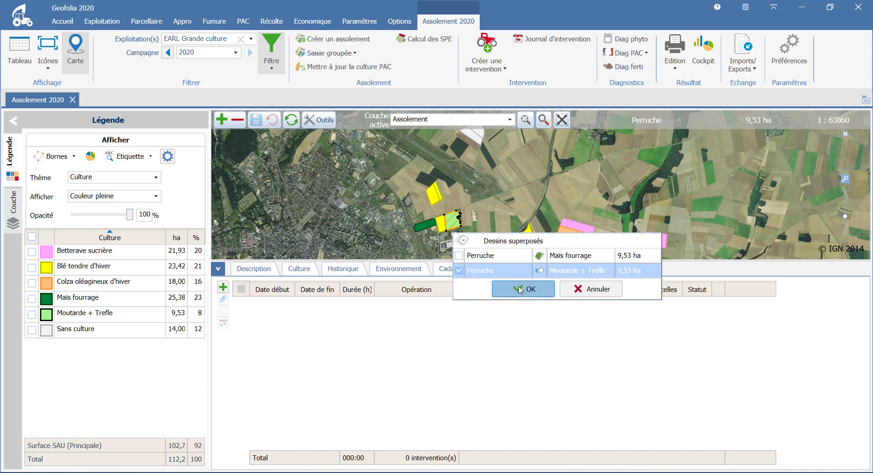
click(520, 289)
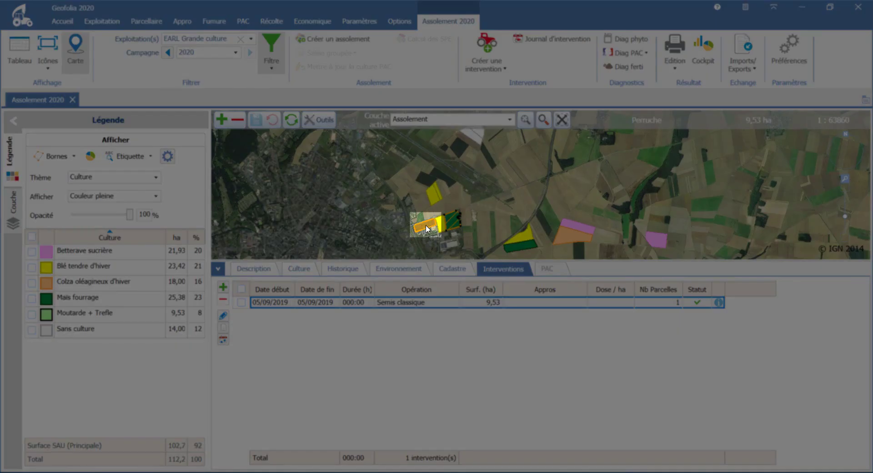
- Add a secondary parcel with the crop Luzerne alongside the Maïs fourrage on the Maisonnette parcel
click(427, 229)
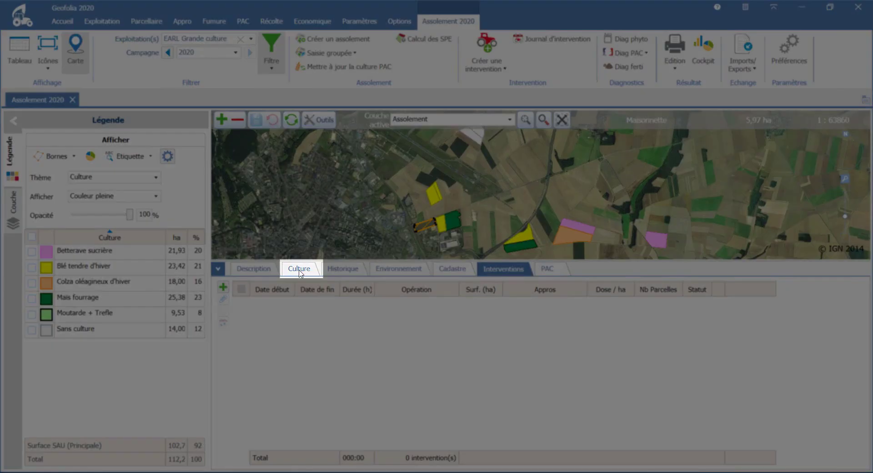
click(300, 273)
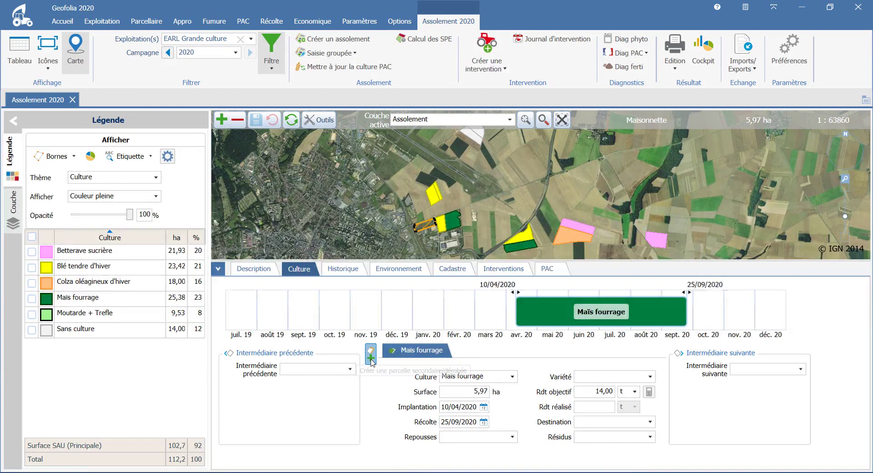
click(370, 359)
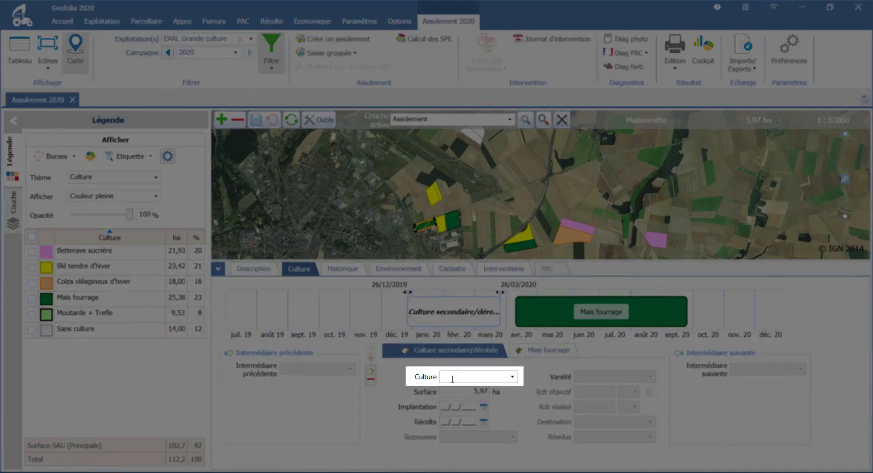
click(454, 378)
text(luz)
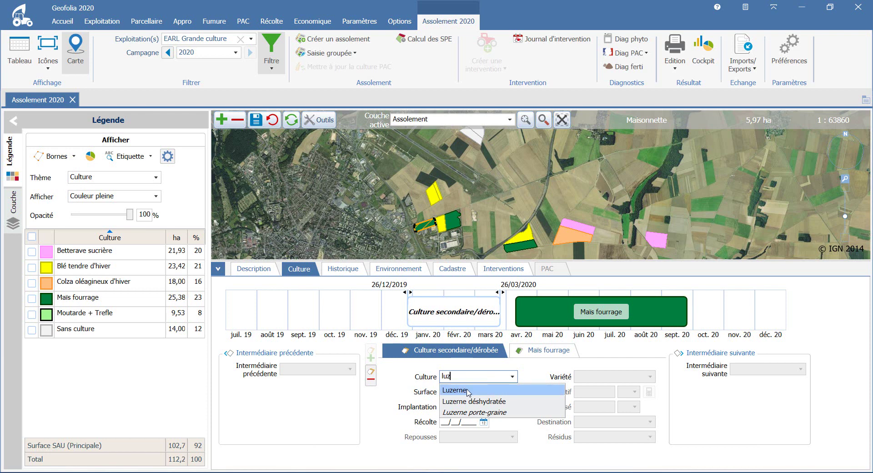
click(467, 390)
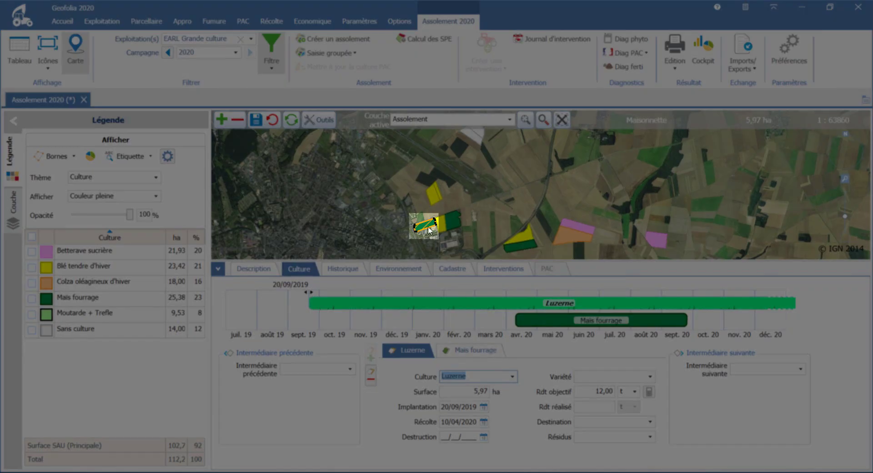
- Select only the Luzerne drawing among the overlapping drawings of the Maisonnette parcel
click(422, 222)
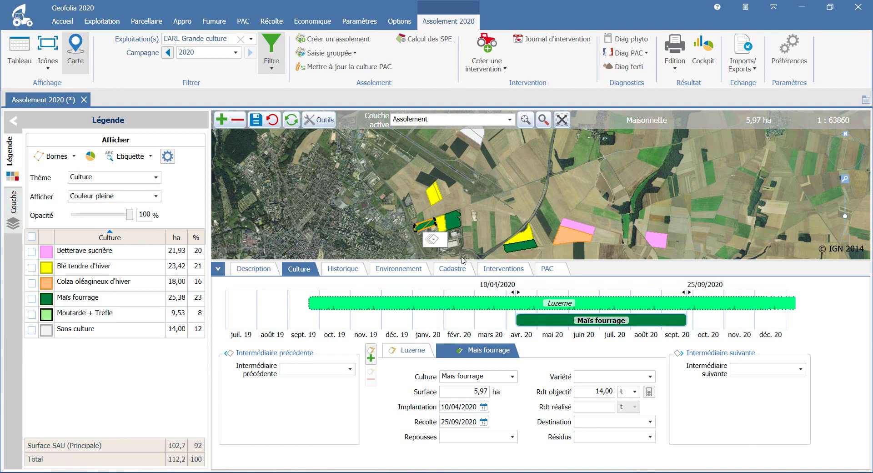
click(432, 242)
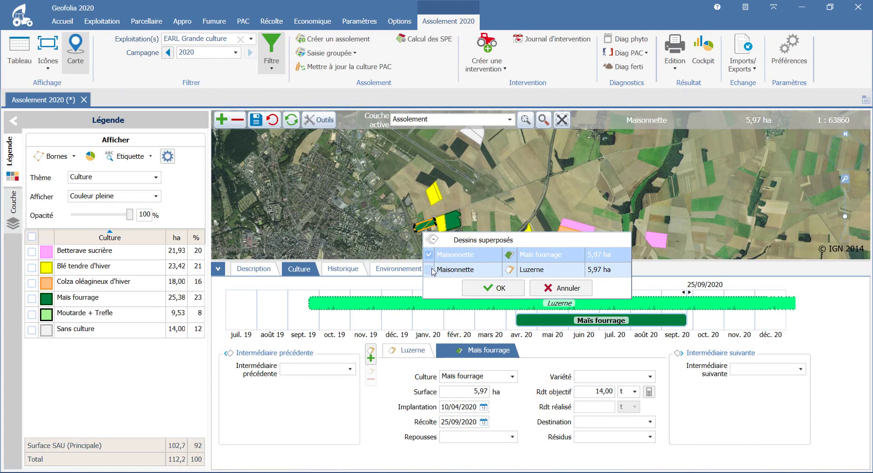
click(430, 270)
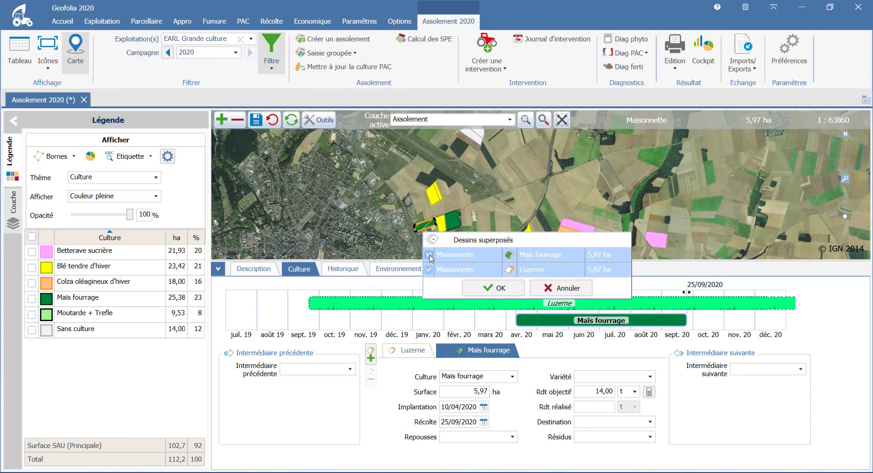
click(429, 255)
click(495, 289)
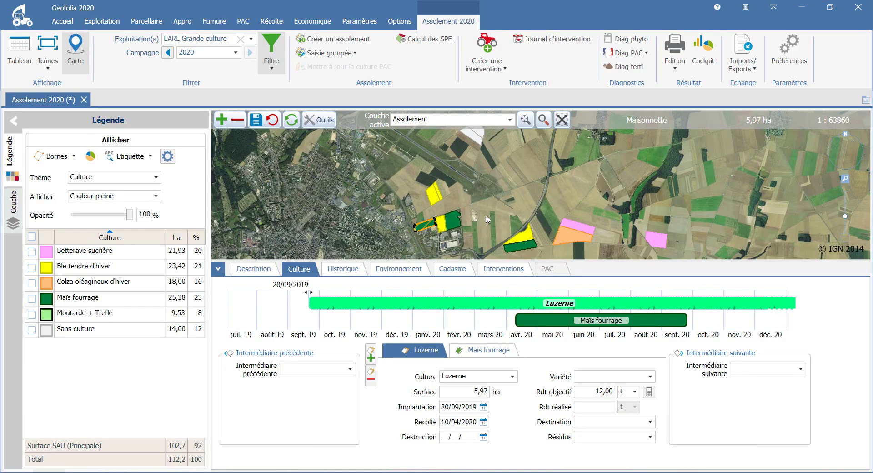
- Create a Semis / Plantation intervention on Luzerne with the operation Semis classique, dated 15/09/2019
click(497, 68)
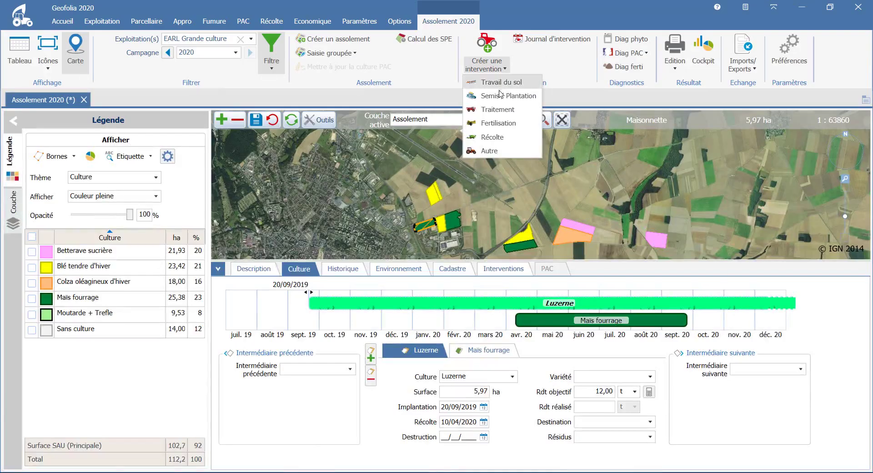
click(501, 96)
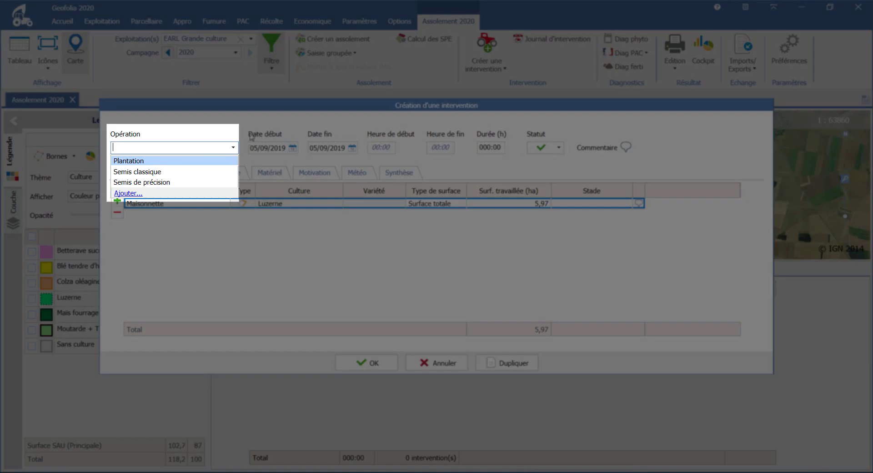
click(151, 173)
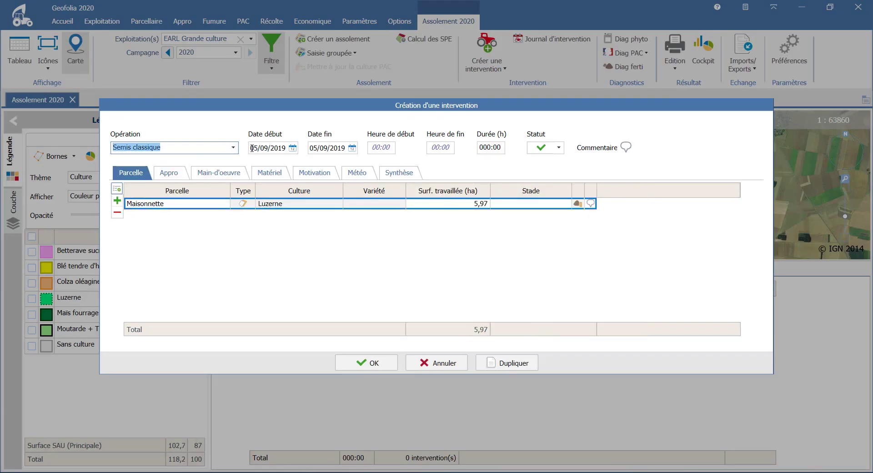
click(251, 148)
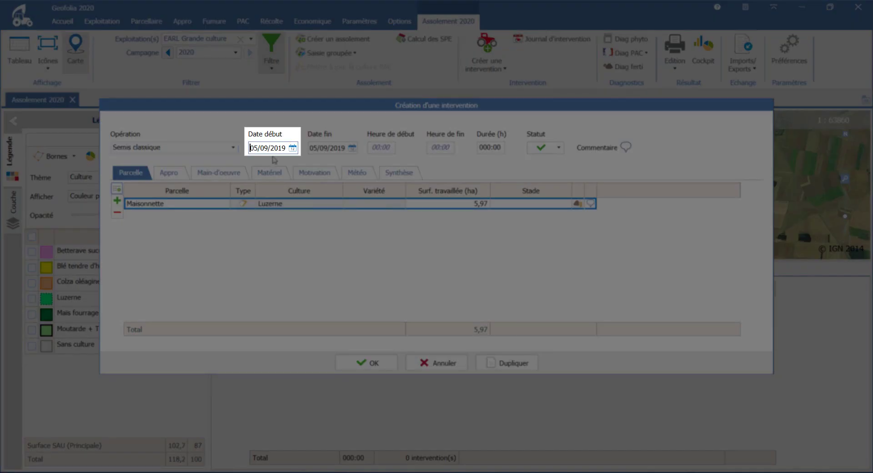
text(1)
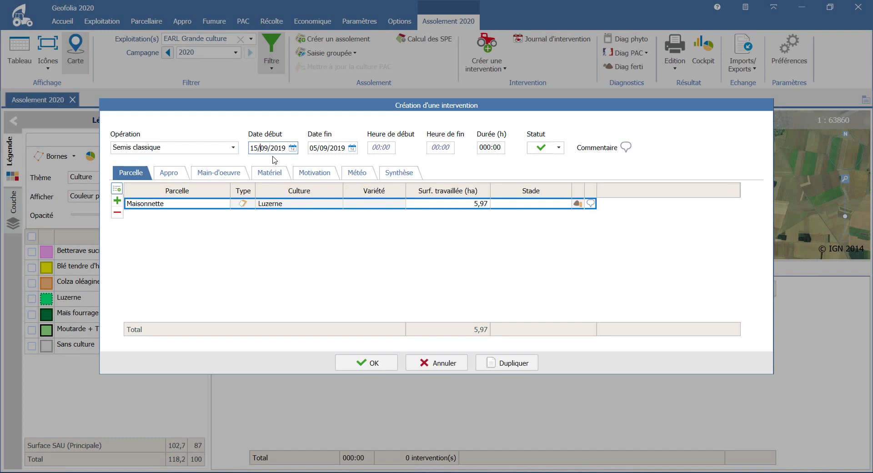
key(Tab)
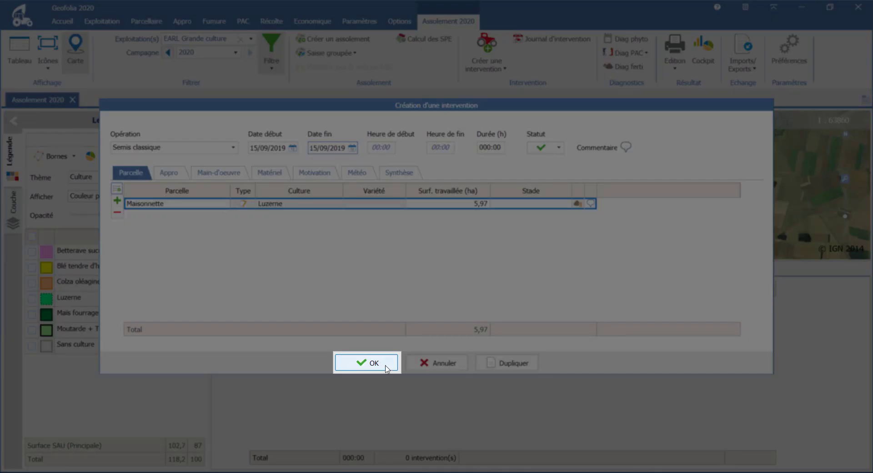
click(388, 365)
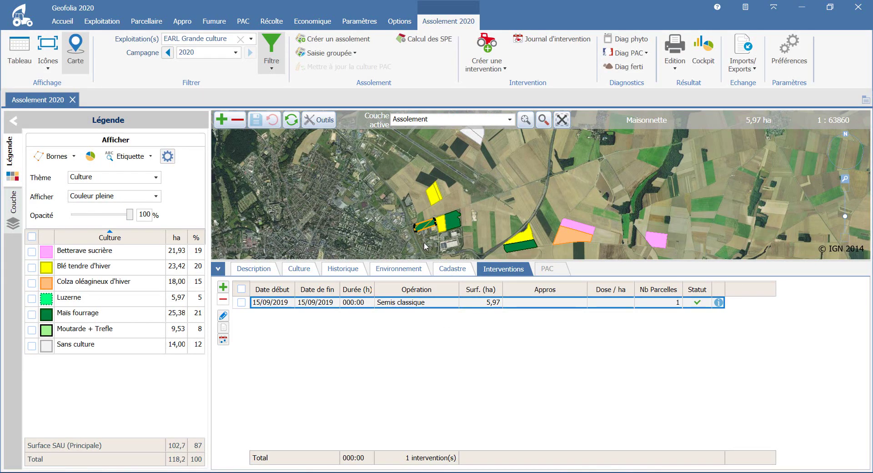
- Select the Maïs fourrage drawing of the Maisonnette parcel on the map and check its recorded interventions
click(394, 319)
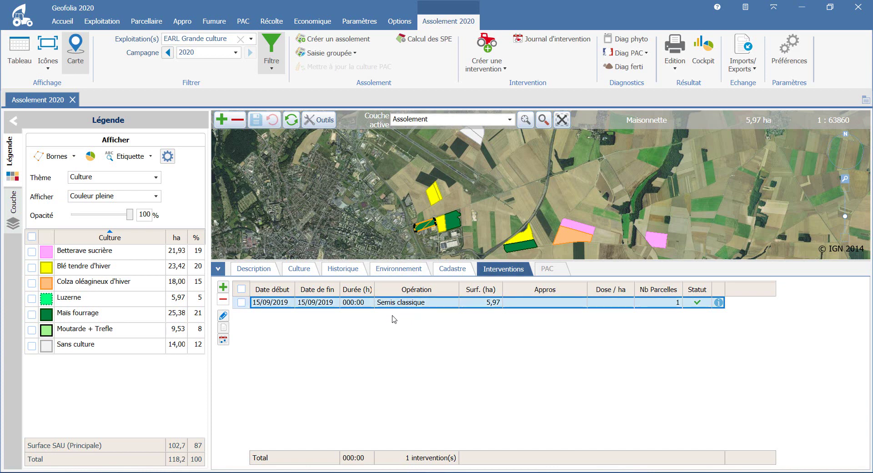
click(430, 225)
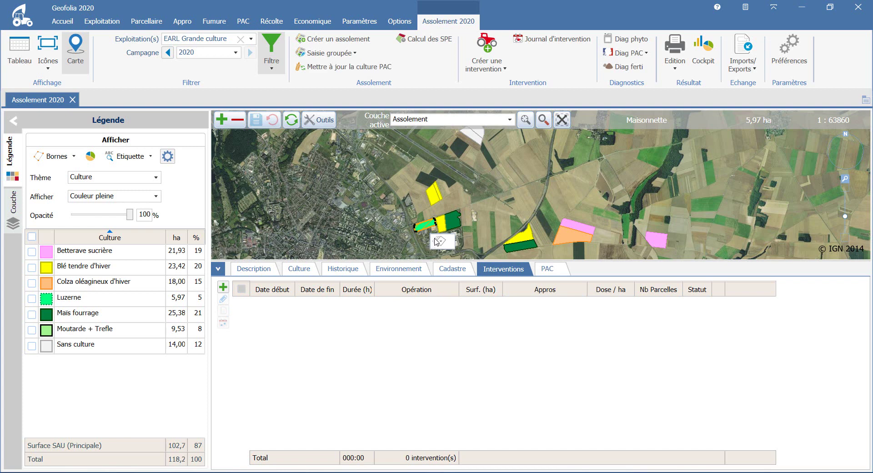
click(434, 239)
click(462, 250)
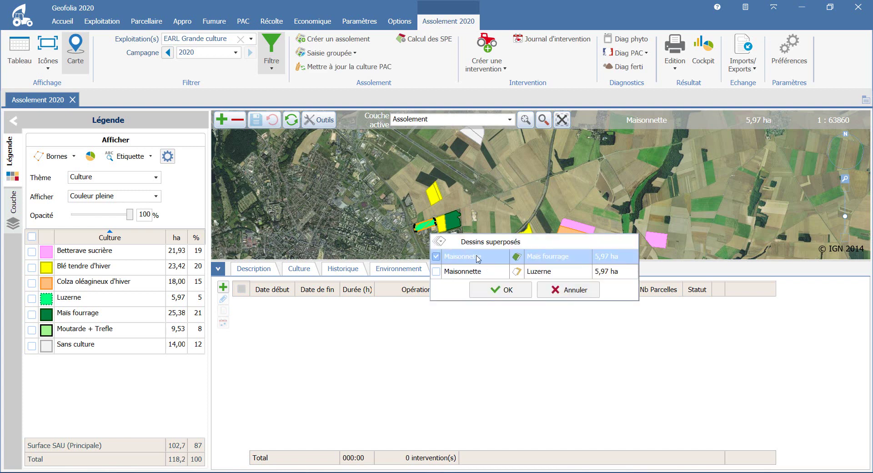
click(504, 290)
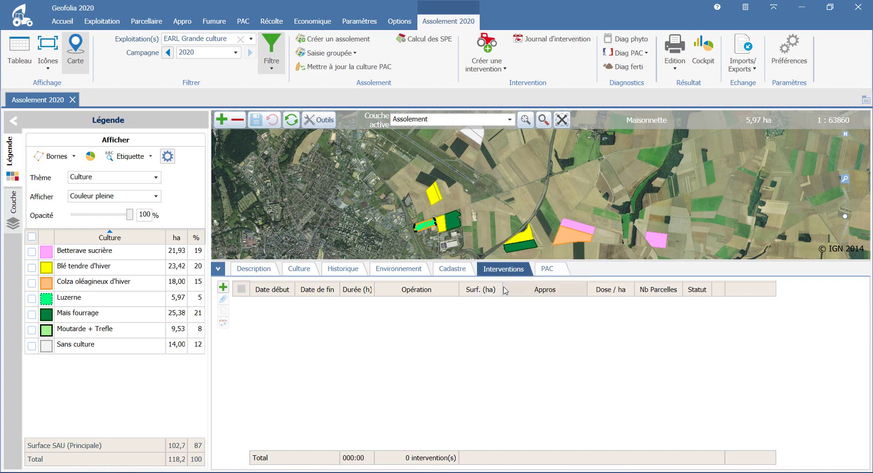